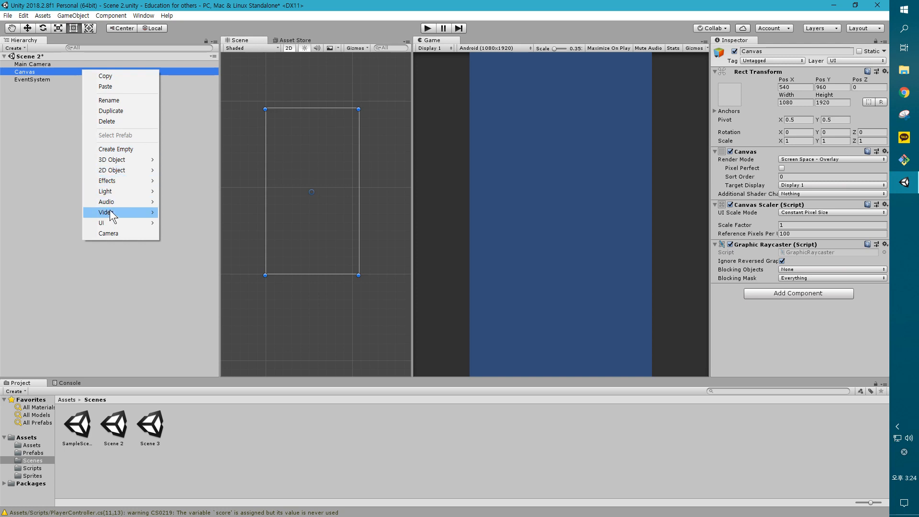
Step: Add a UI Button to the Canvas and resize it to about 918 wide by 280 high
mouse_move(111, 221)
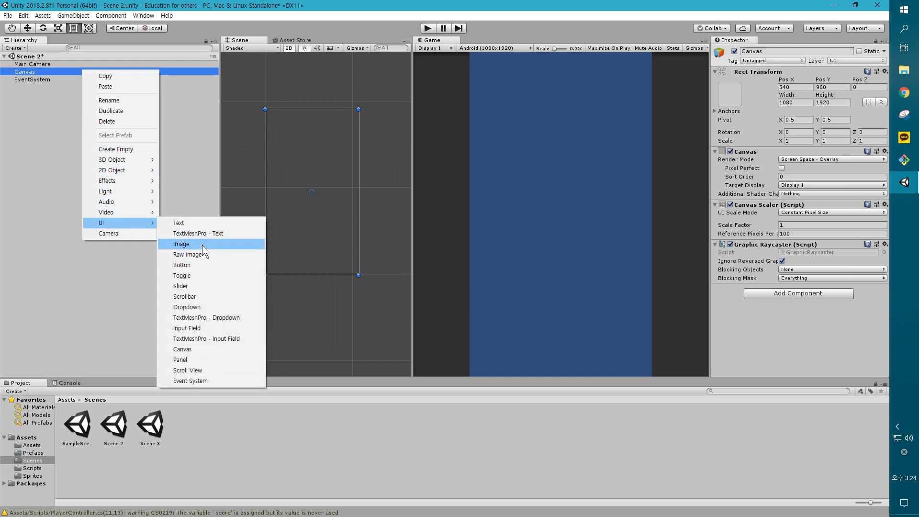
click(201, 265)
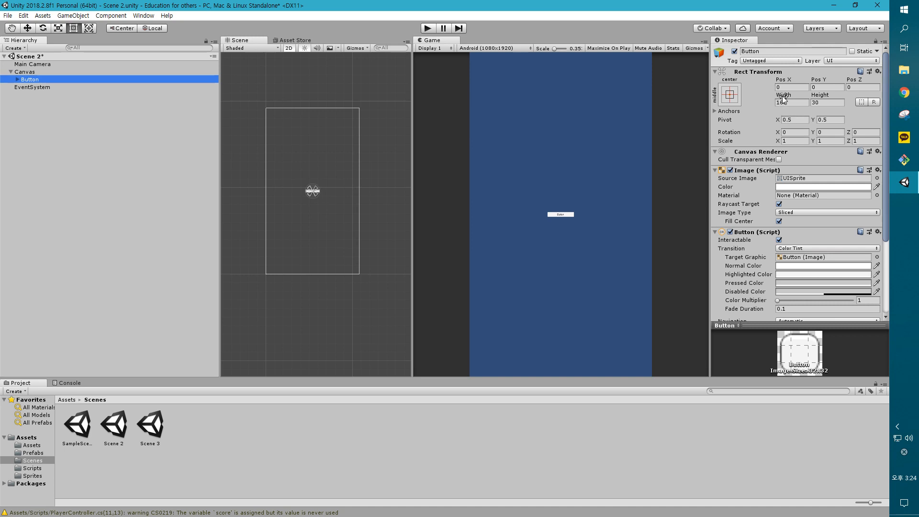
drag(783, 96, 240, 99)
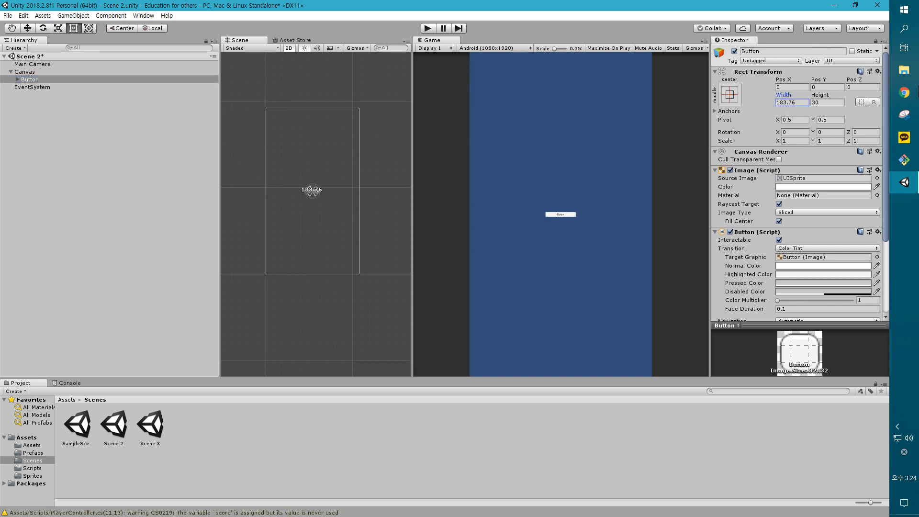
drag(820, 95, 71, 103)
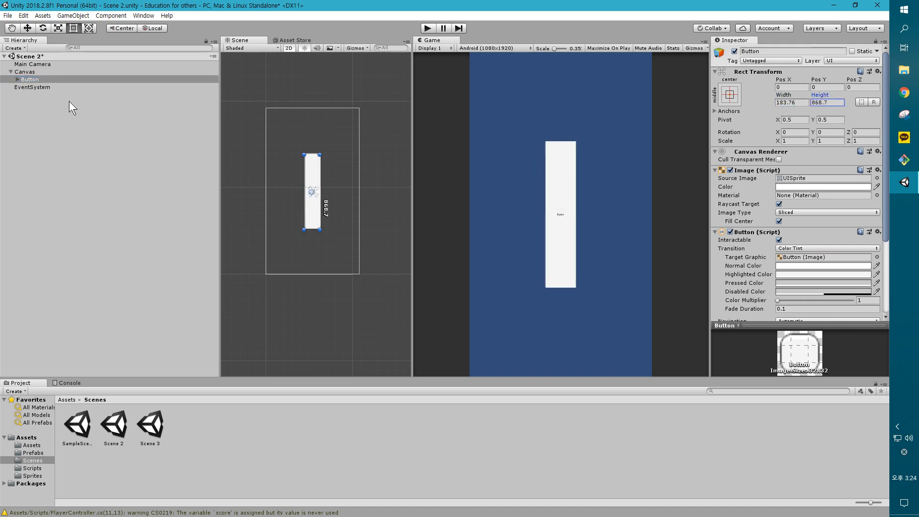
drag(783, 95, 196, 129)
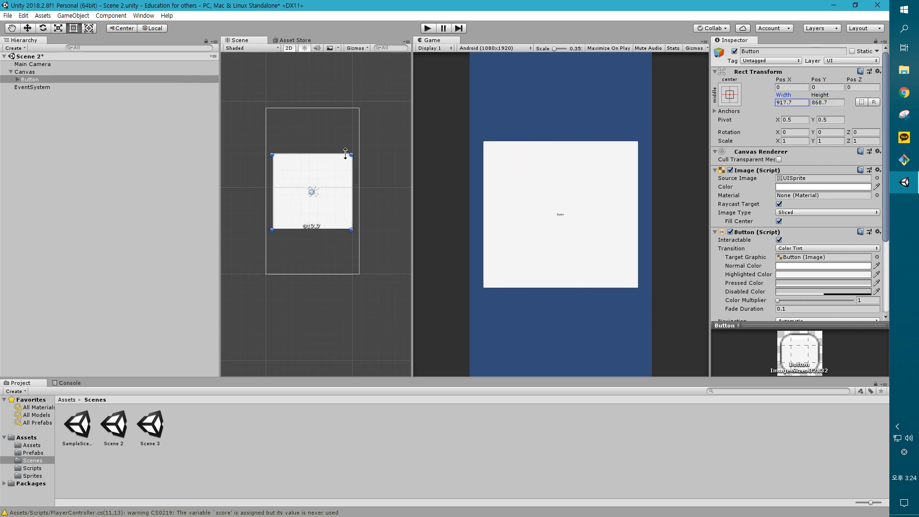
drag(343, 154, 329, 197)
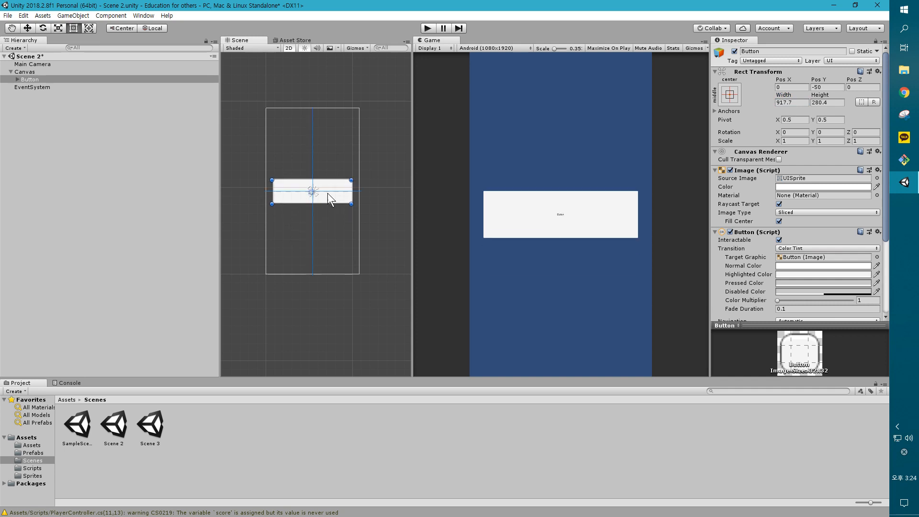
Step: Preview the button in the Game view at 3:2 and 16:10, and restore the Android (1080x1920) resolution
scroll(366, 237, up, 2)
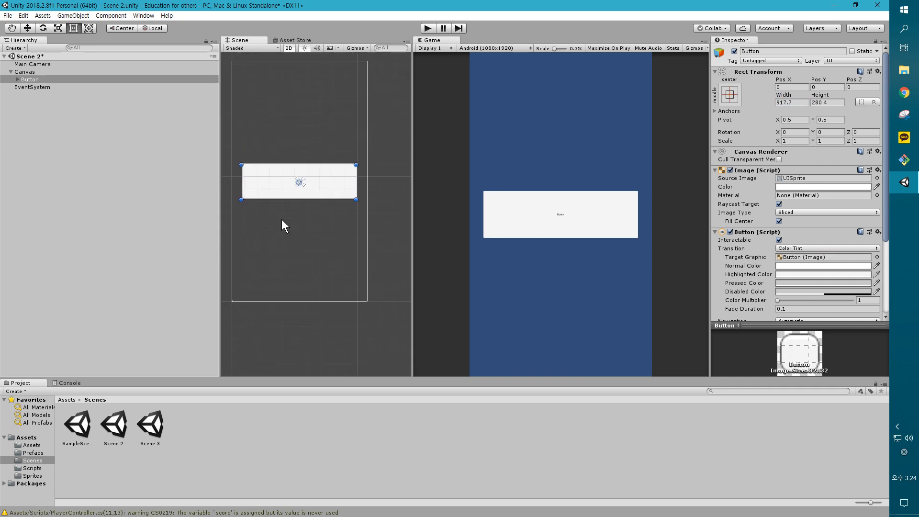
scroll(340, 230, up, 1)
middle_drag(341, 230, 367, 270)
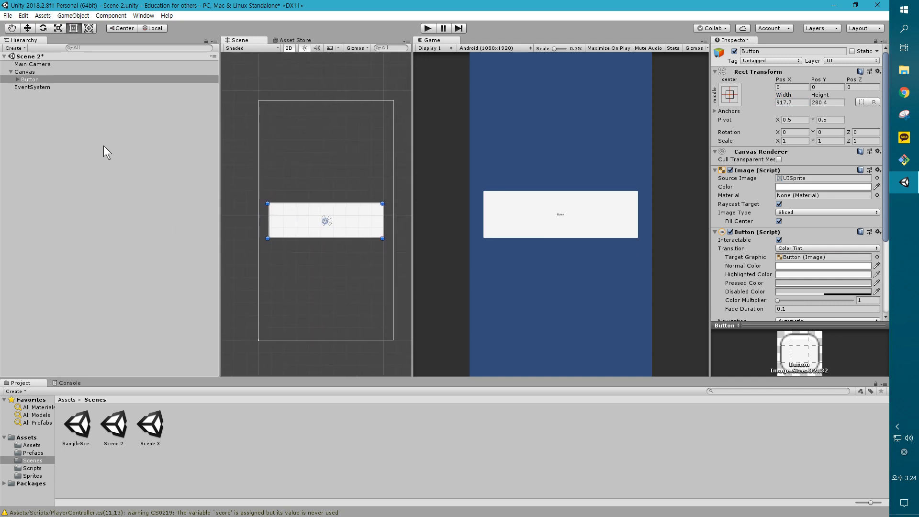
click(481, 50)
click(485, 96)
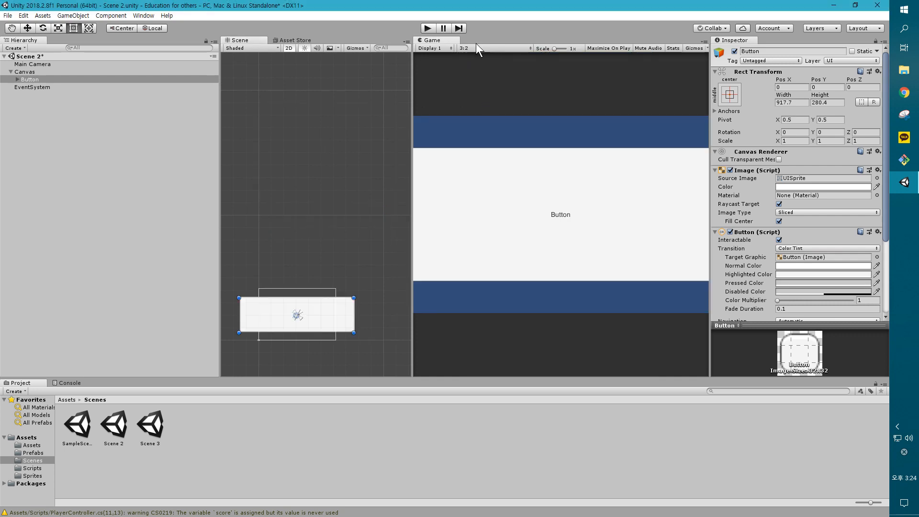
click(479, 47)
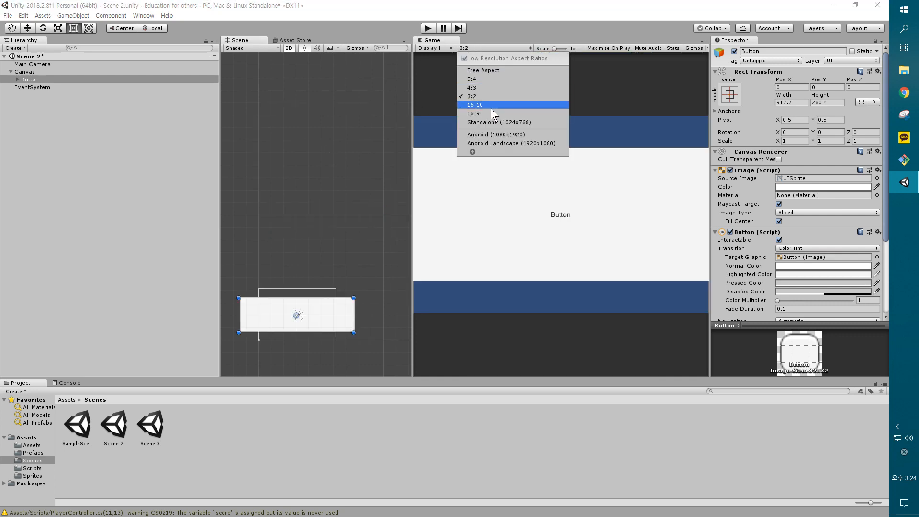
click(490, 108)
scroll(277, 320, up, 3)
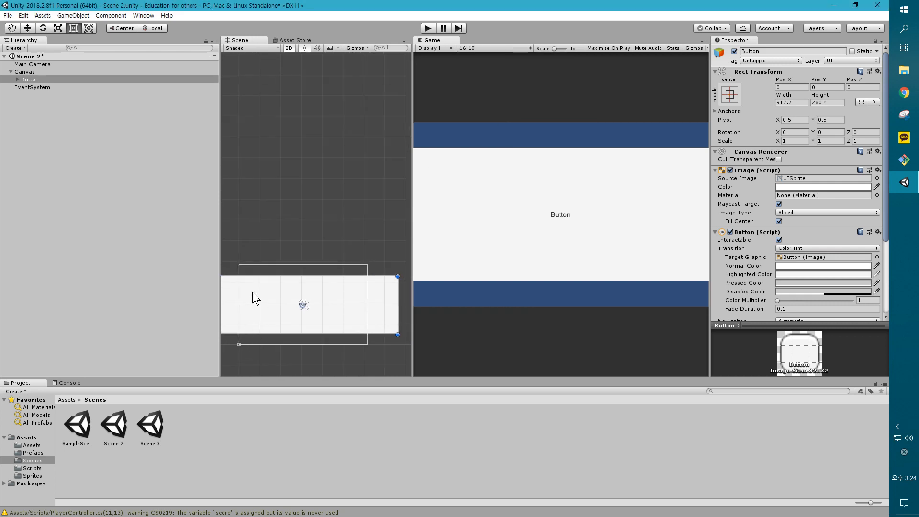
click(492, 50)
click(489, 132)
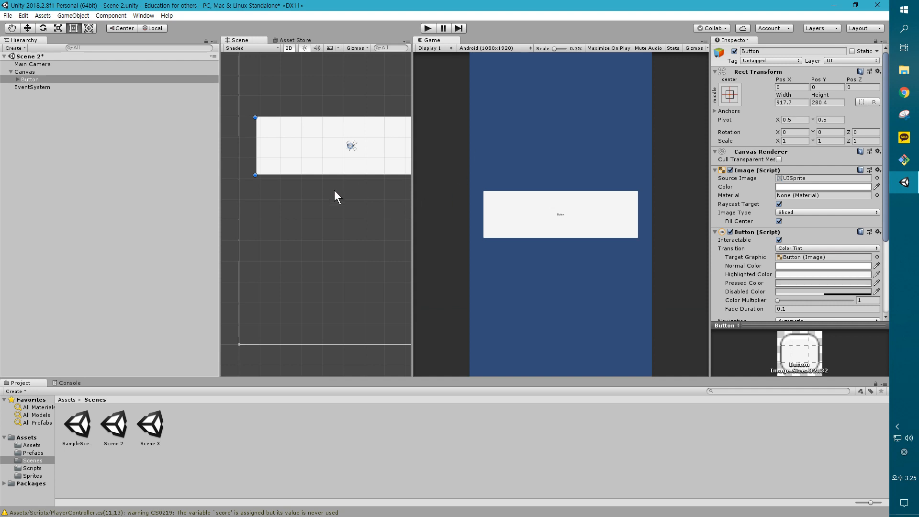
scroll(262, 253, down, 5)
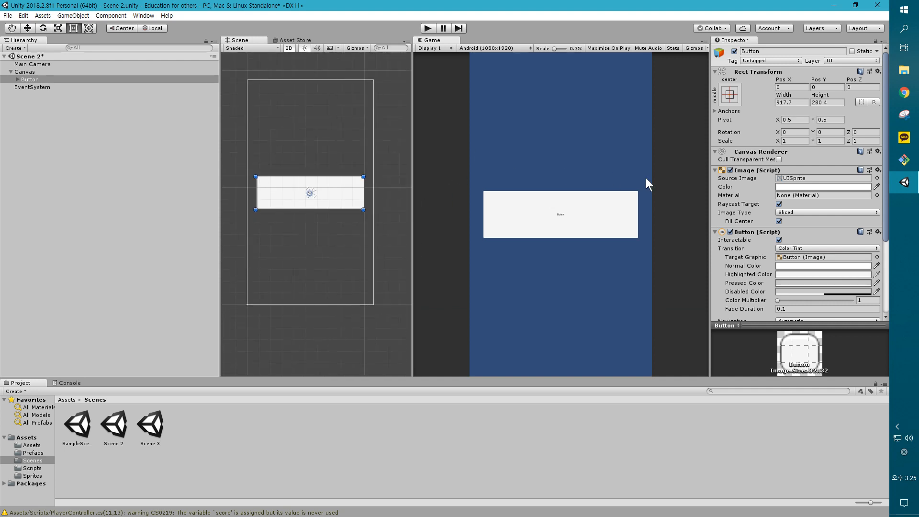
Step: Enlarge the Main Camera's orthographic size to about 8.55 by stretching its frame in the Scene view
click(48, 71)
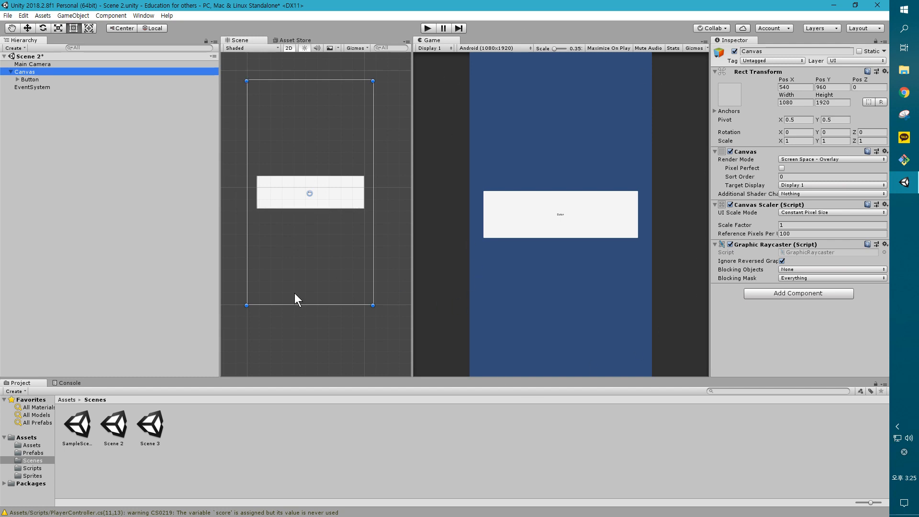
double_click(78, 62)
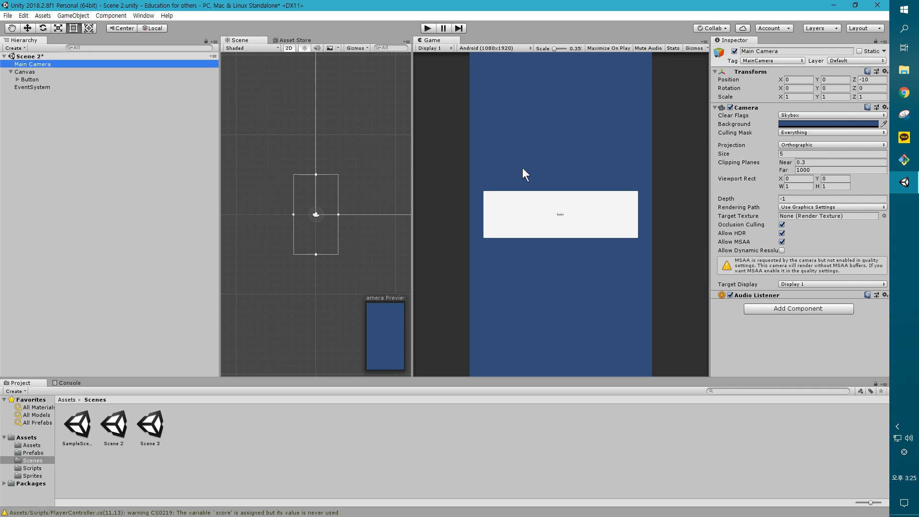
drag(316, 174, 306, 234)
scroll(306, 233, down, 3)
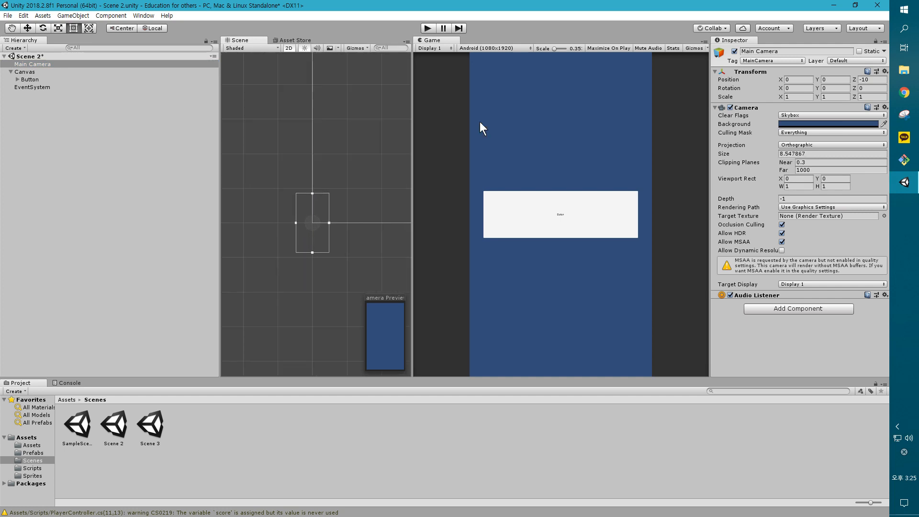
scroll(337, 196, down, 3)
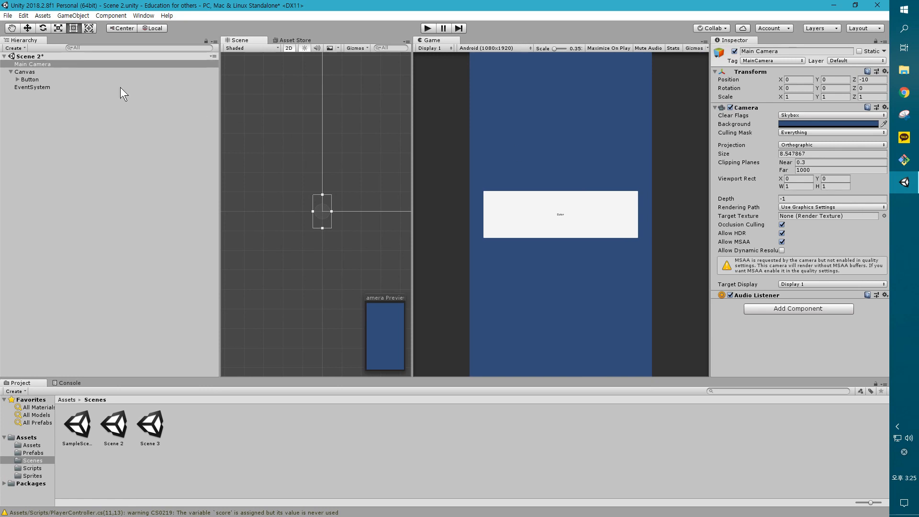
Step: Compare the Canvas with the camera frame in the Scene view and consult the Screen Space - Overlay slide in the slide show
click(99, 72)
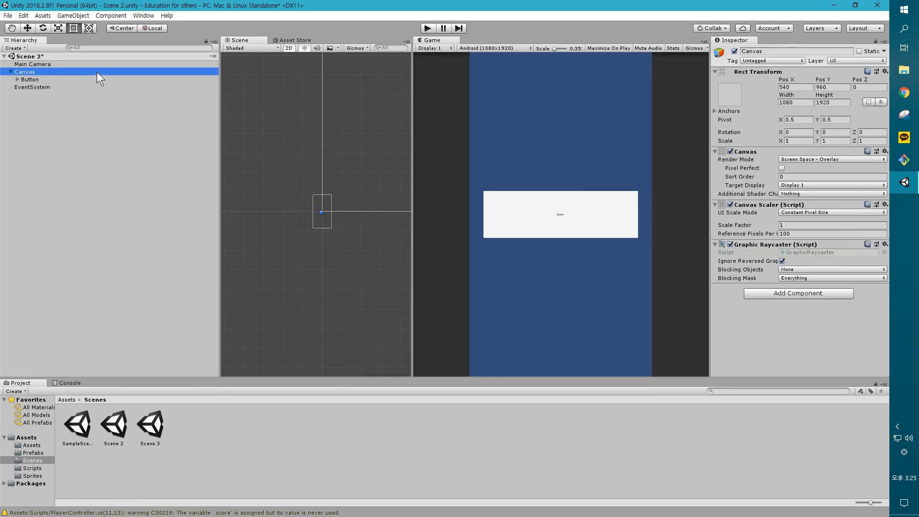
click(790, 177)
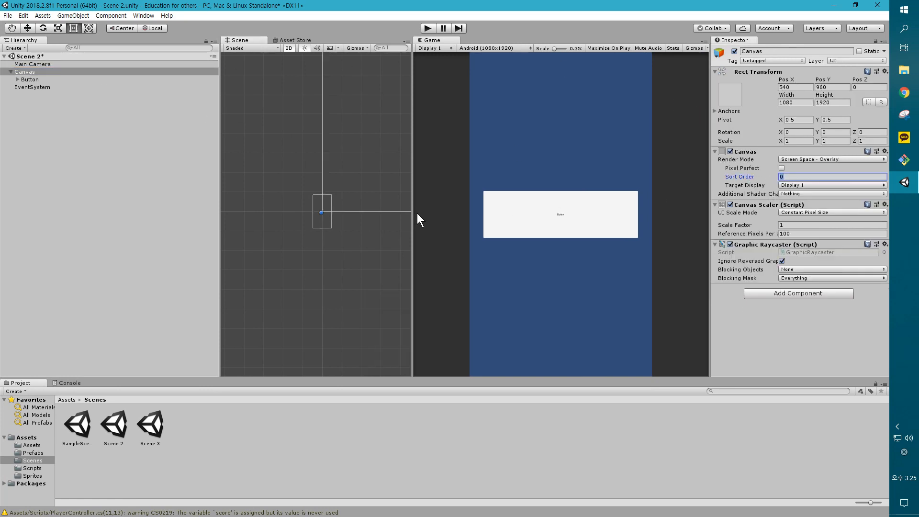
scroll(320, 221, up, 1)
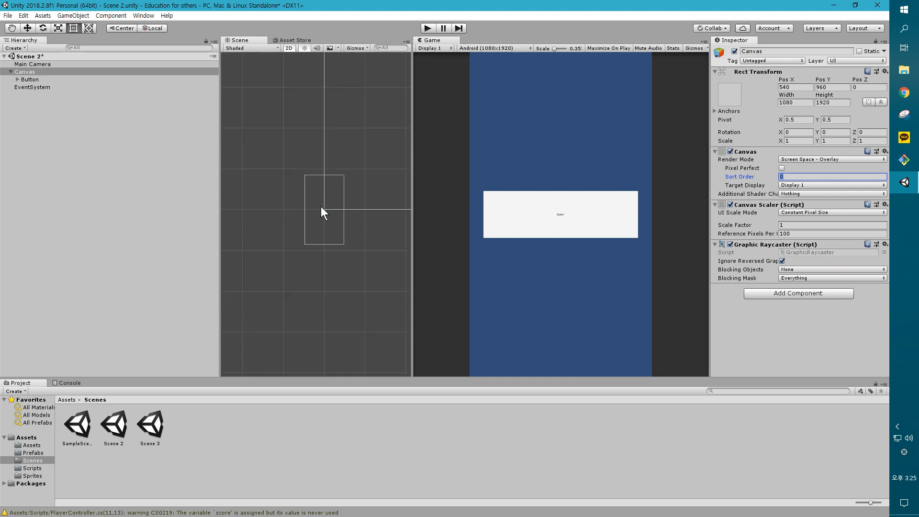
scroll(323, 206, up, 4)
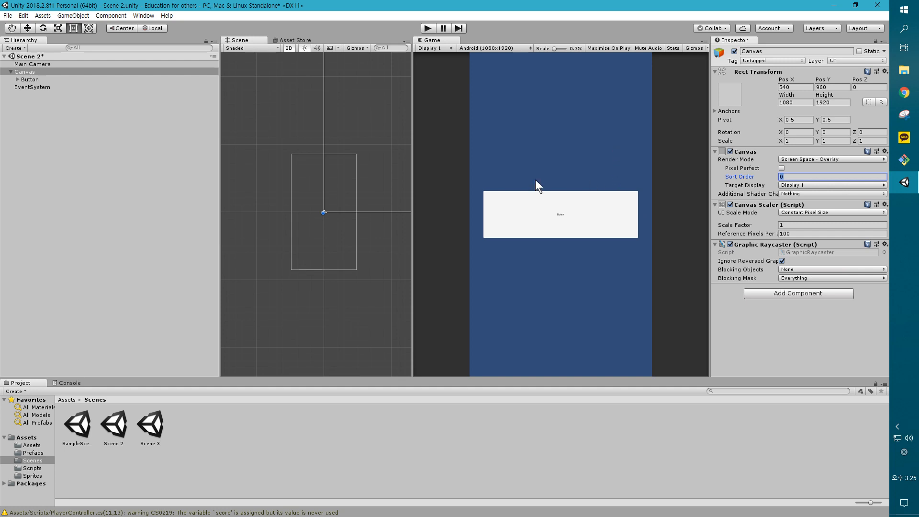
key(alt+Tab)
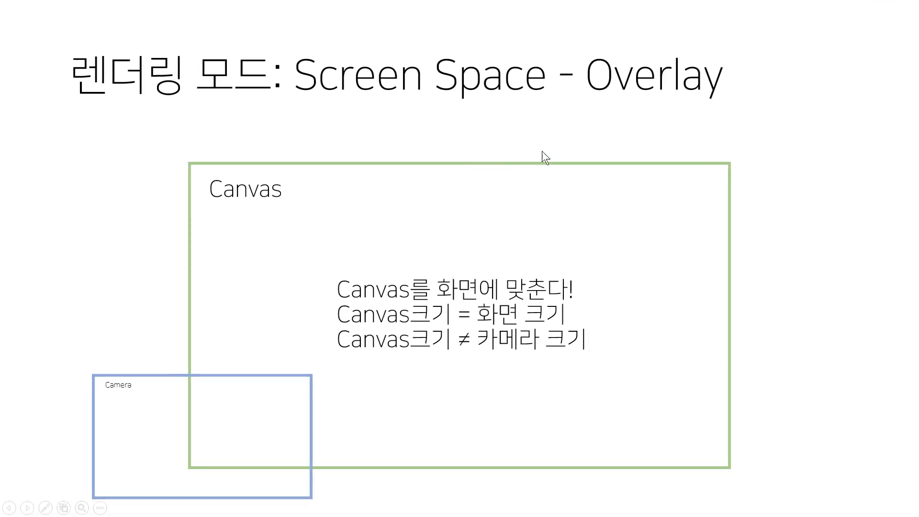
key(Right)
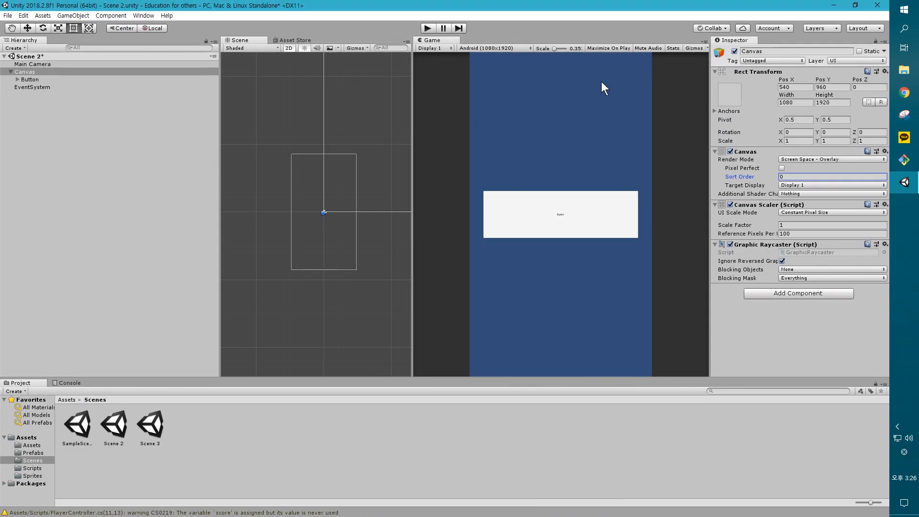
Step: Set the Canvas render mode to Screen Space - Camera and assign the Main Camera as its render camera
click(804, 158)
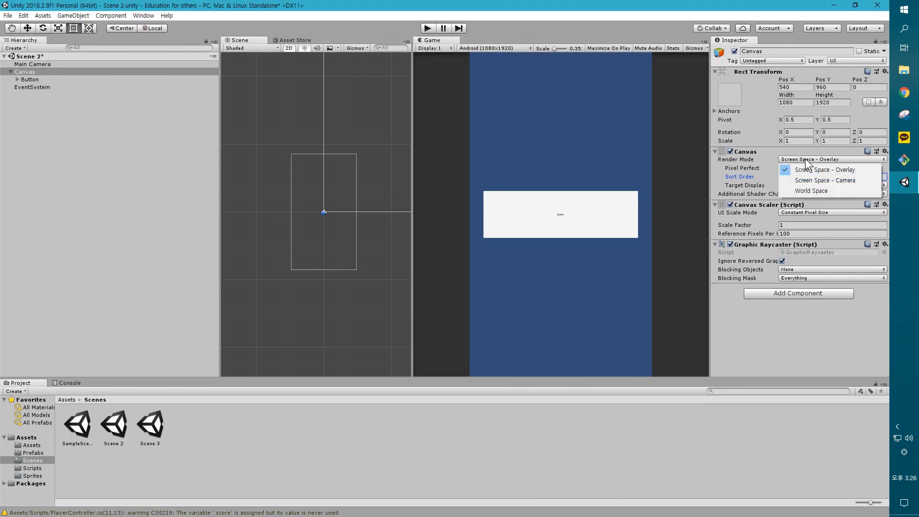
click(820, 180)
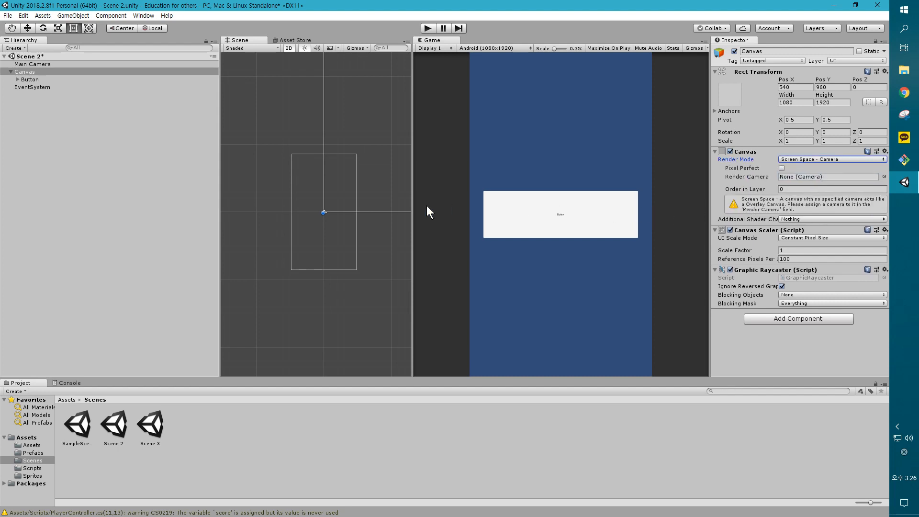
click(793, 179)
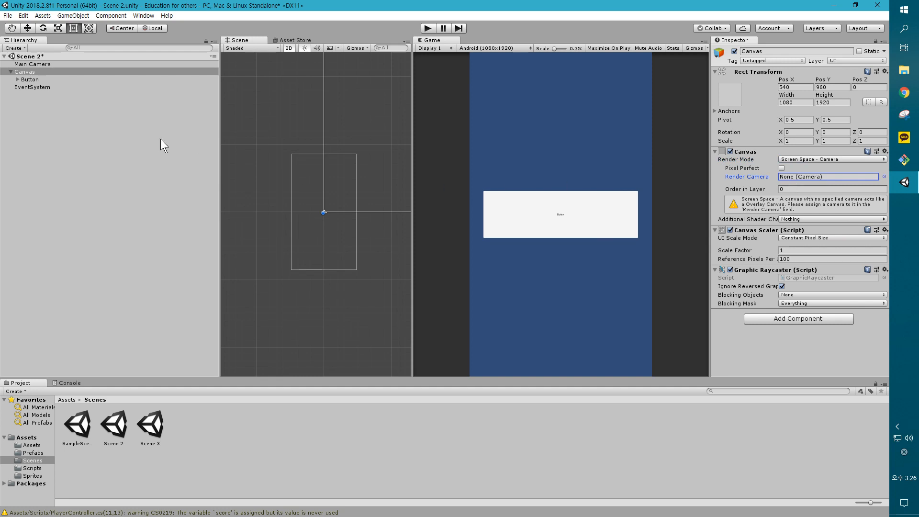
drag(56, 67, 814, 183)
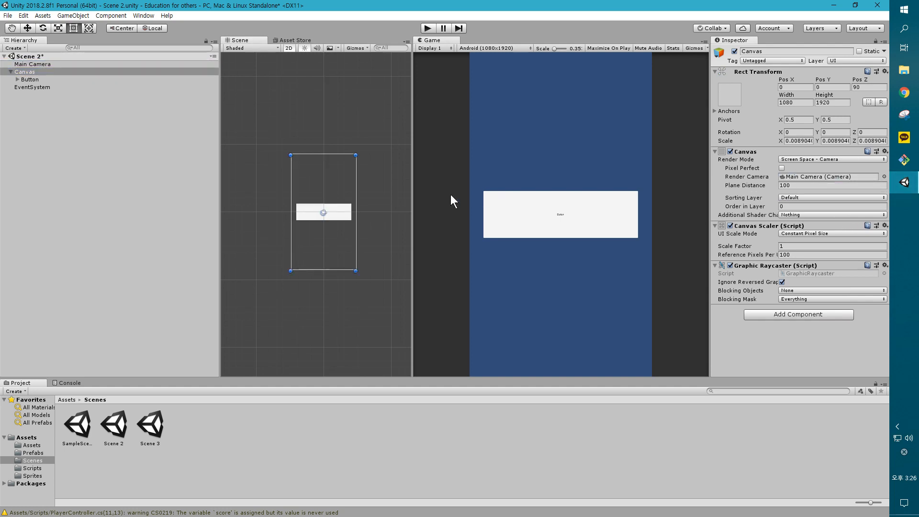
Step: Frame the Canvas in the Scene view and widen the Scene view at the Game view's expense
click(29, 71)
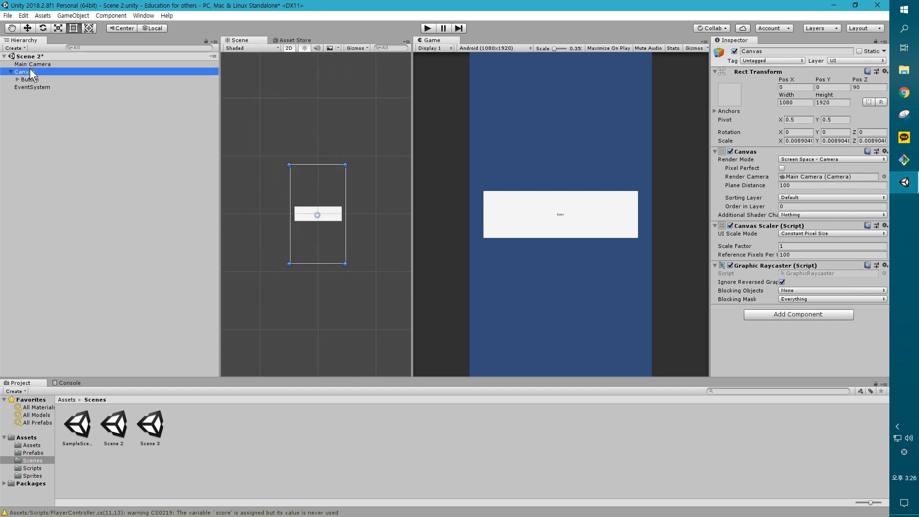
scroll(312, 216, down, 5)
scroll(289, 219, down, 3)
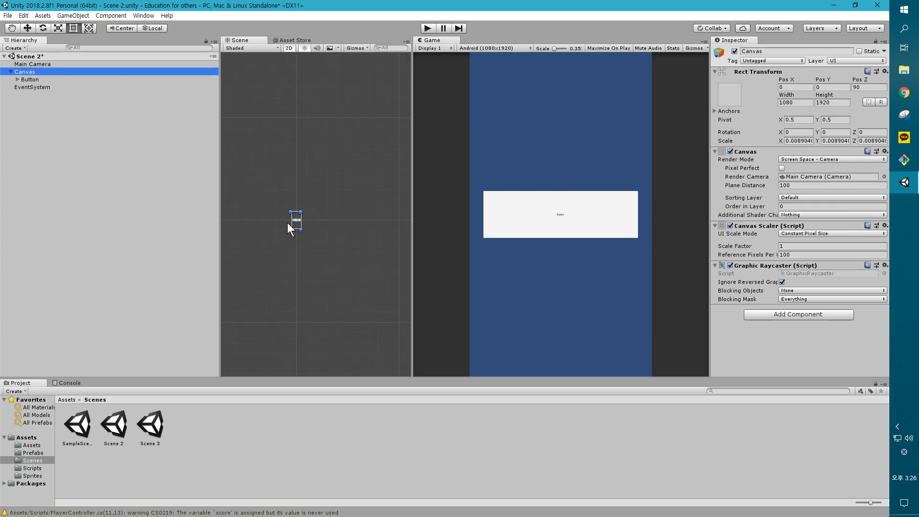
scroll(285, 222, up, 2)
double_click(105, 72)
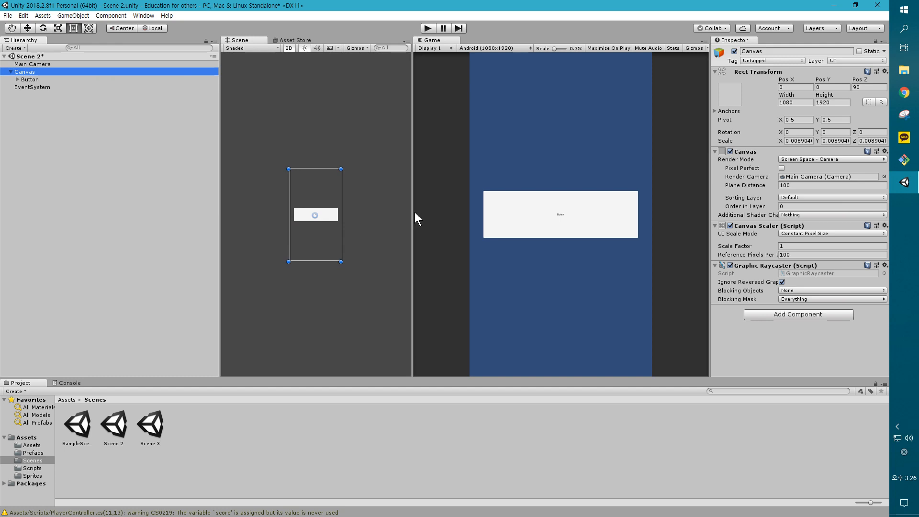
drag(411, 217, 499, 214)
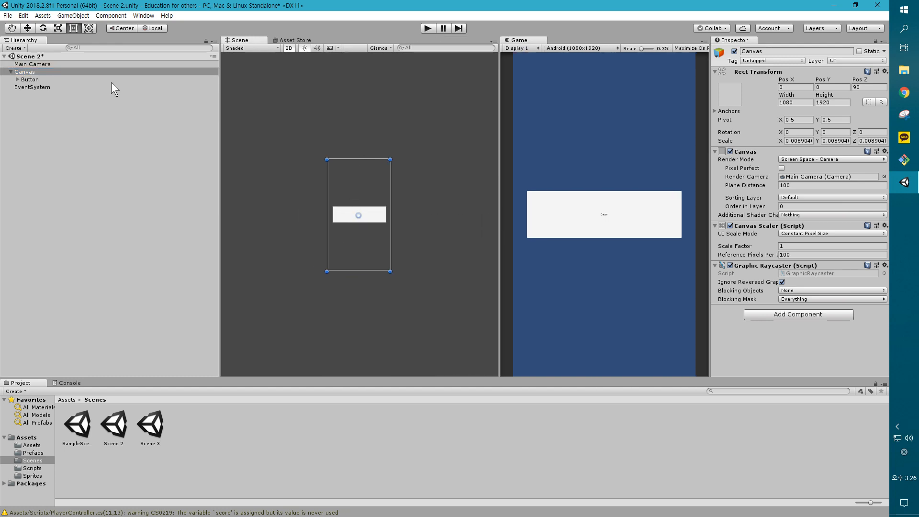
Step: Compare the extents of the Main Camera and the Canvas, and consult the Screen Space - Camera slide in the slide show
click(92, 64)
click(91, 71)
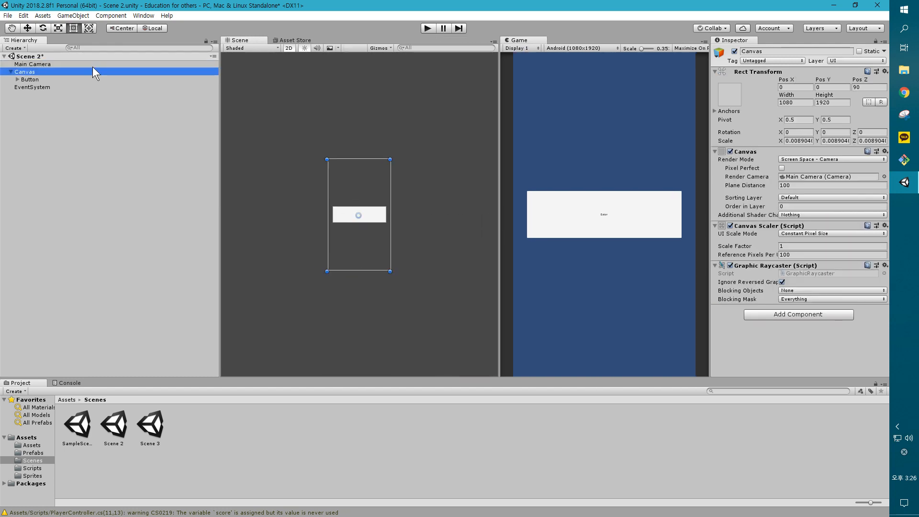
click(94, 64)
click(96, 72)
key(F2)
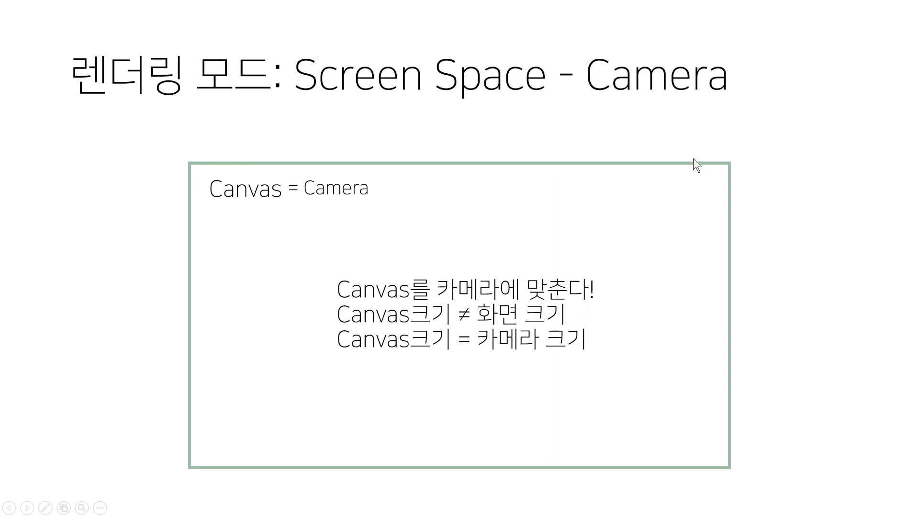
click(694, 159)
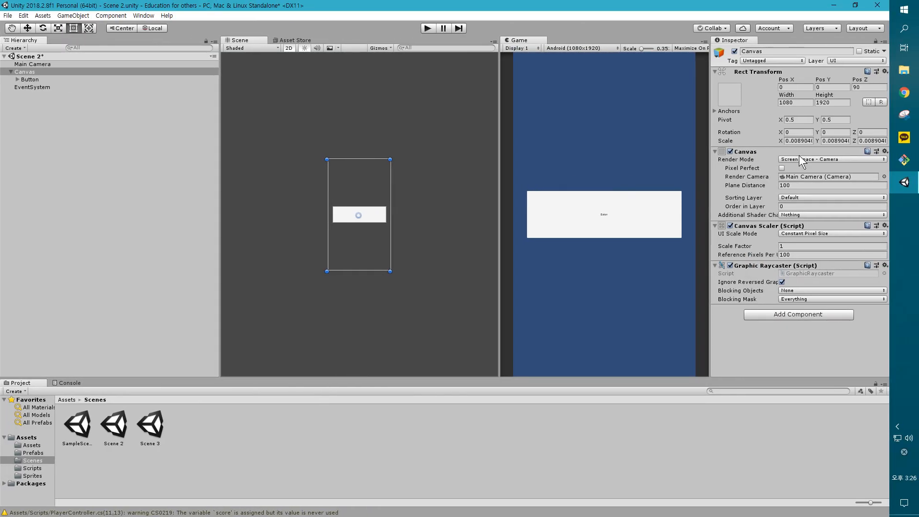
Step: Set the Canvas render mode to World Space
click(802, 159)
click(818, 191)
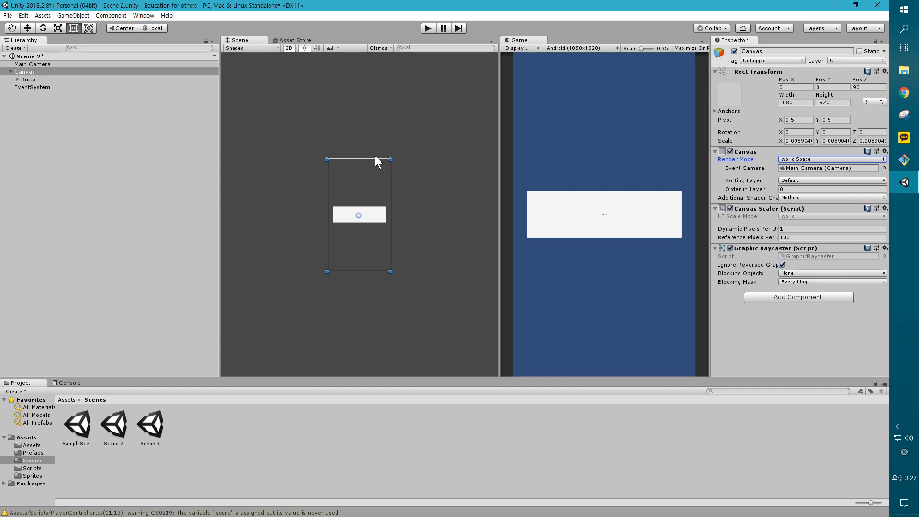
Step: Shrink the Canvas from its upper-left corner to about 496 by 768 and consult the World Space slide in the slide show
drag(327, 159, 357, 207)
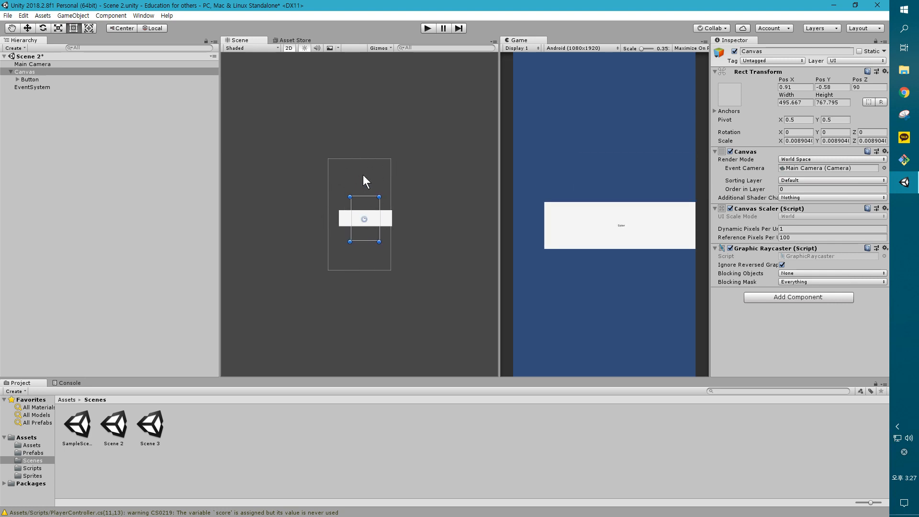
key(ctrl+super+Left)
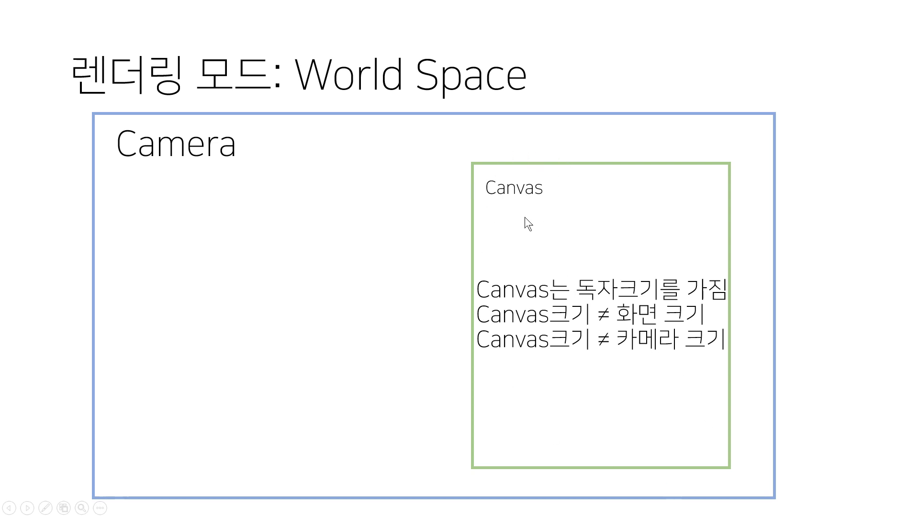
key(Right)
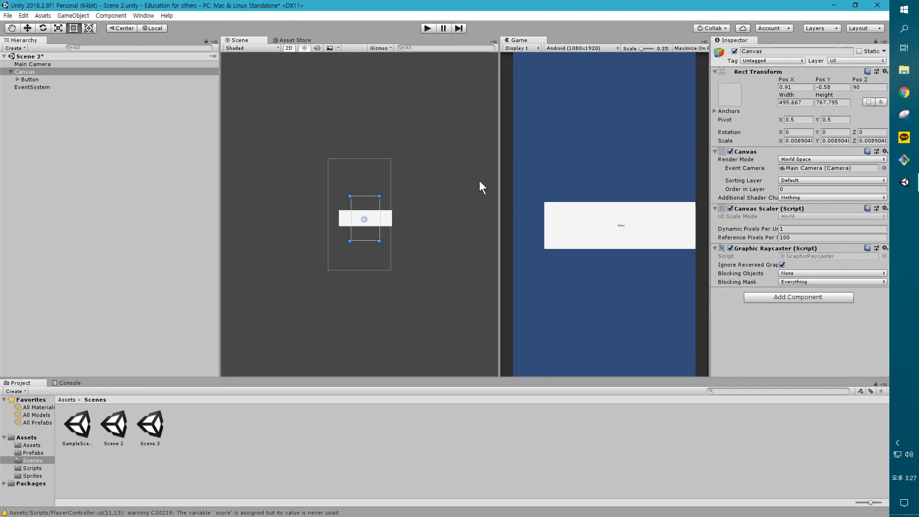
Step: Add a 2D sprite object at the root of the scene and assign the market image as its sprite
click(50, 77)
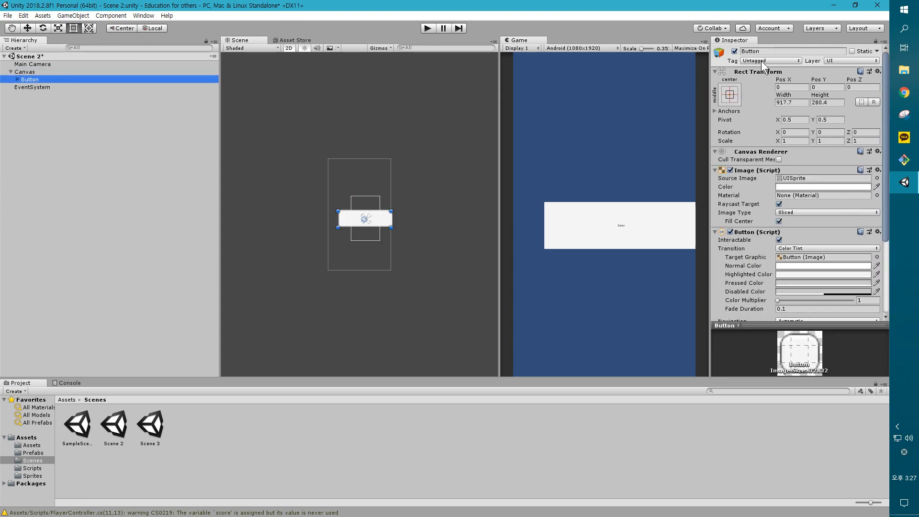
click(26, 113)
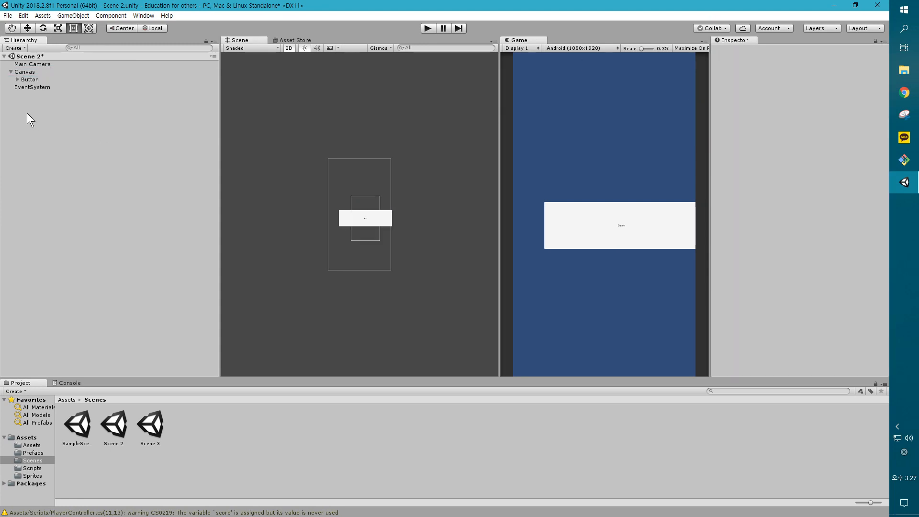
right_click(26, 112)
mouse_move(62, 211)
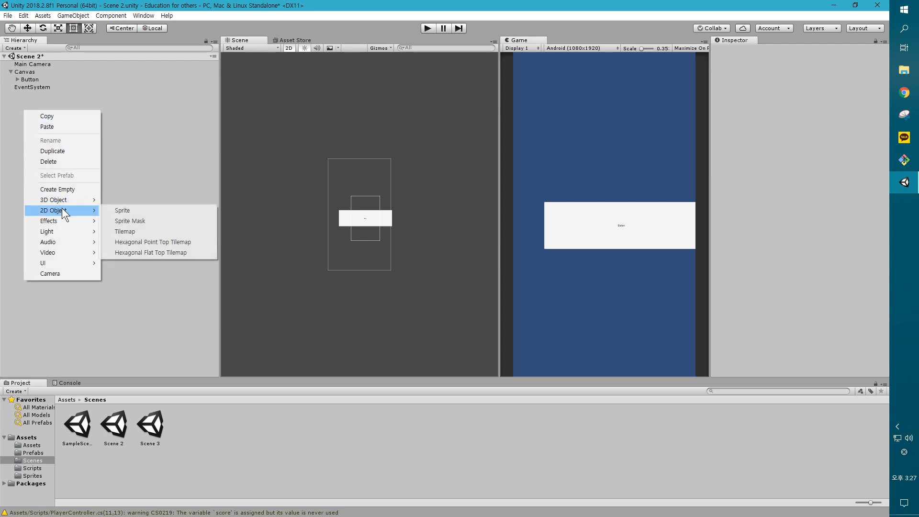
click(112, 211)
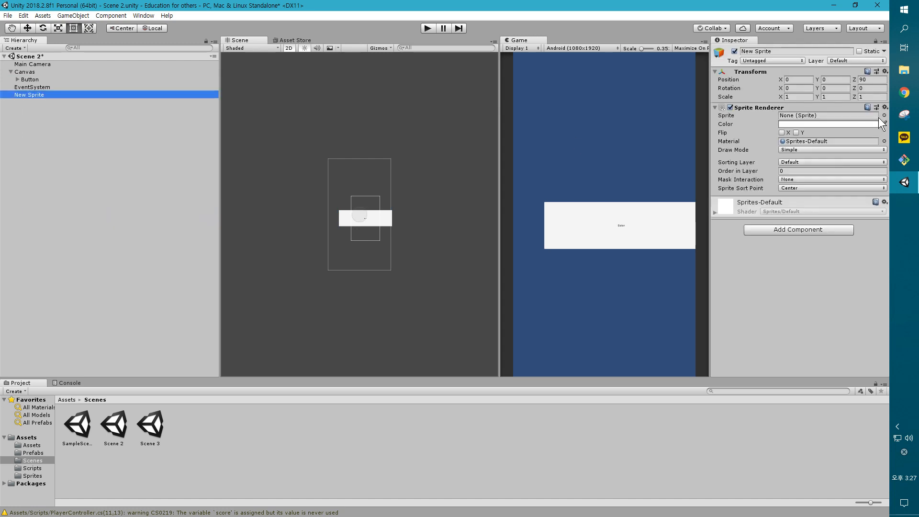
click(883, 116)
double_click(277, 191)
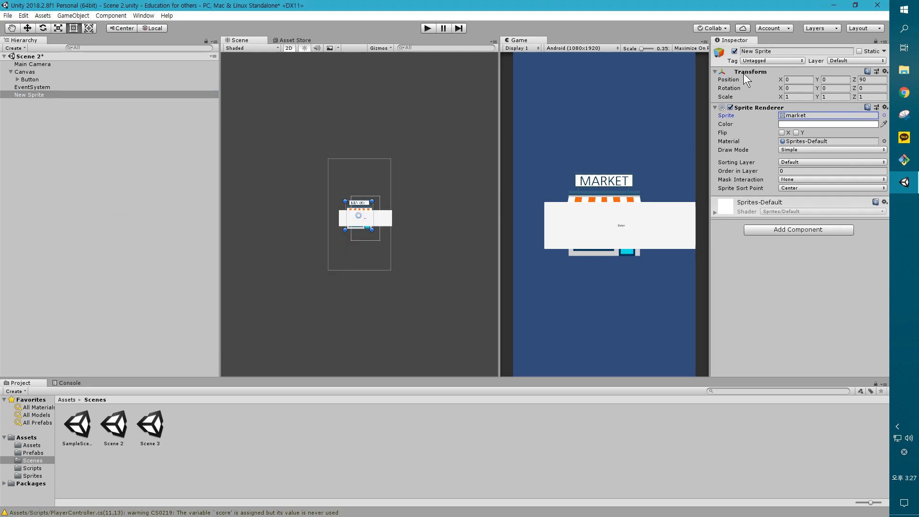
Step: Compare the Button's Rect Transform with the new sprite's Transform component
click(30, 80)
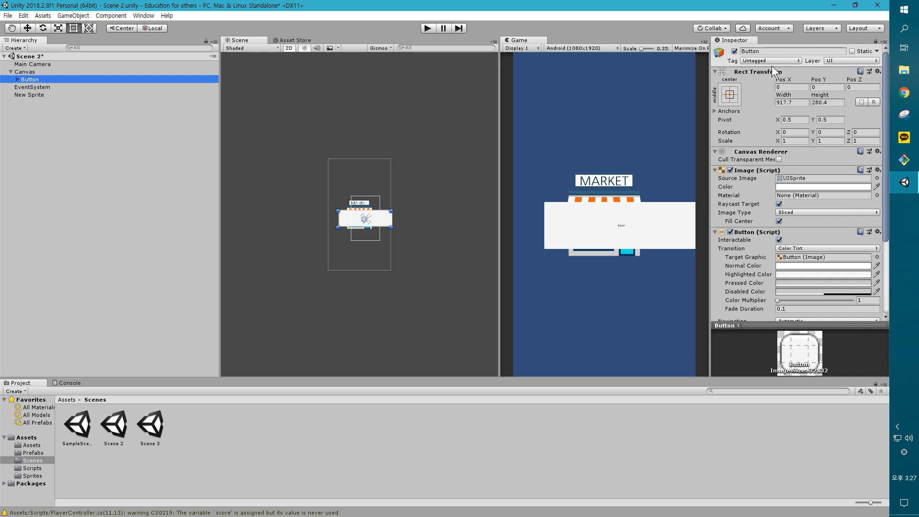
click(28, 95)
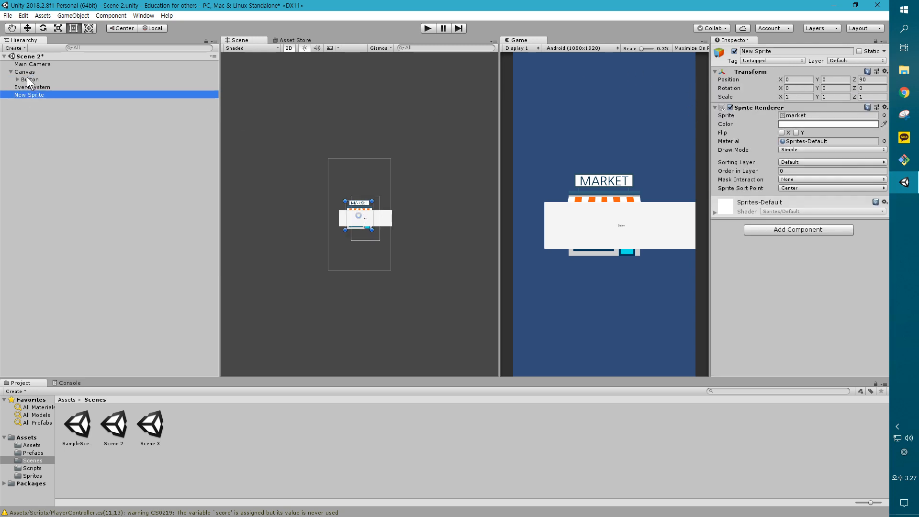
click(27, 79)
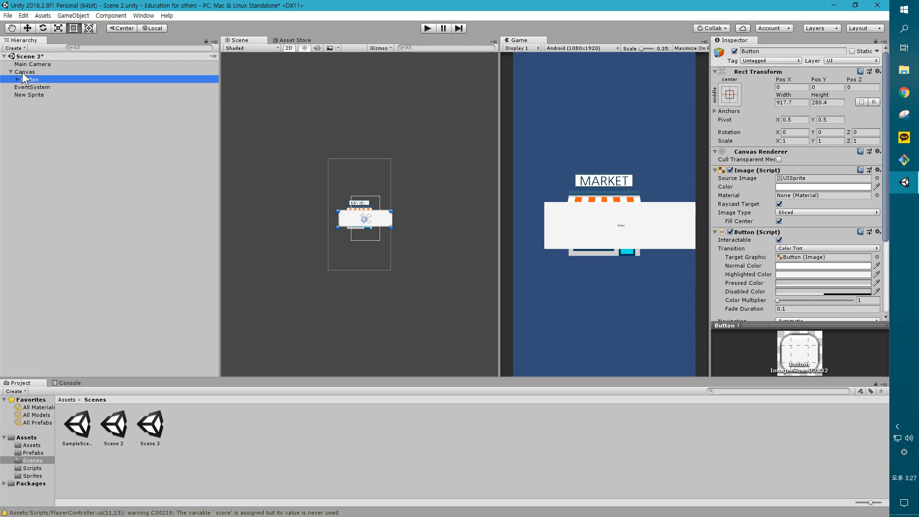
Step: Set the Canvas render mode back to Screen Space - Camera
click(47, 72)
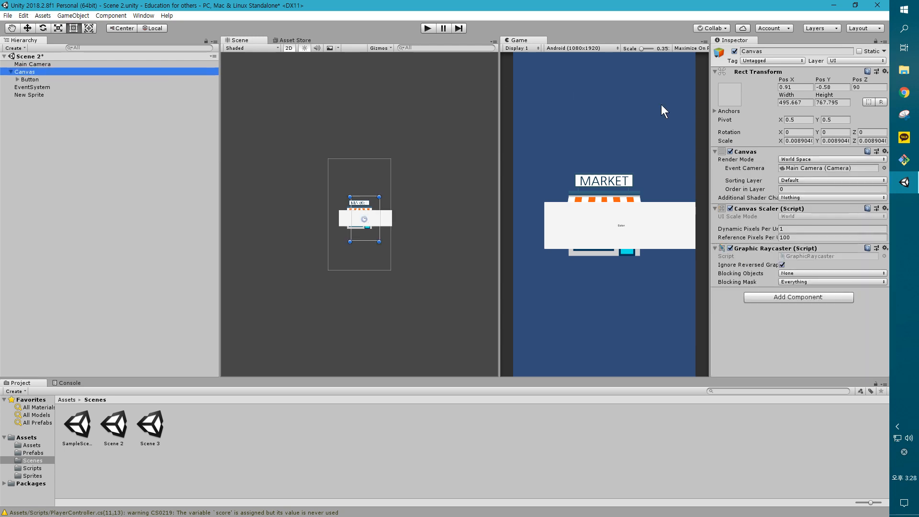
click(831, 158)
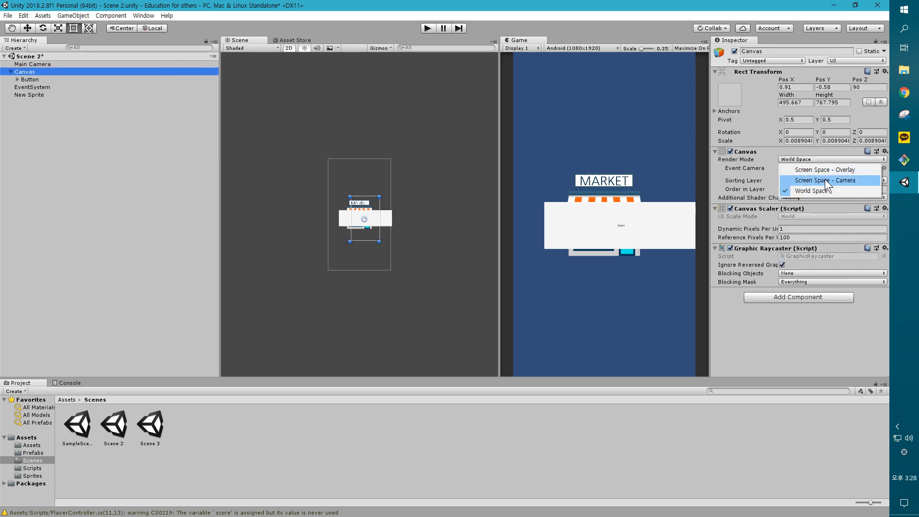
click(825, 179)
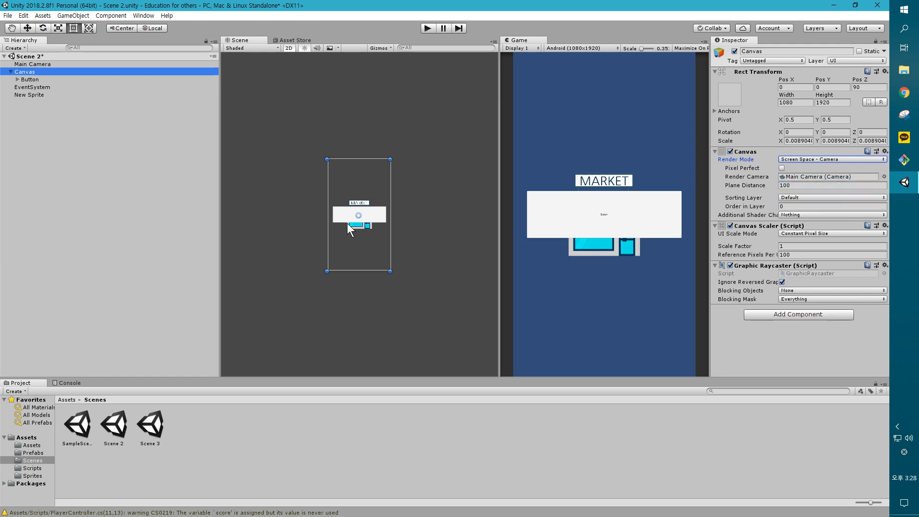
Step: Move the Button straight up above the market sprite, to Pos Y 648 within the Canvas
scroll(345, 219, up, 3)
scroll(366, 199, up, 3)
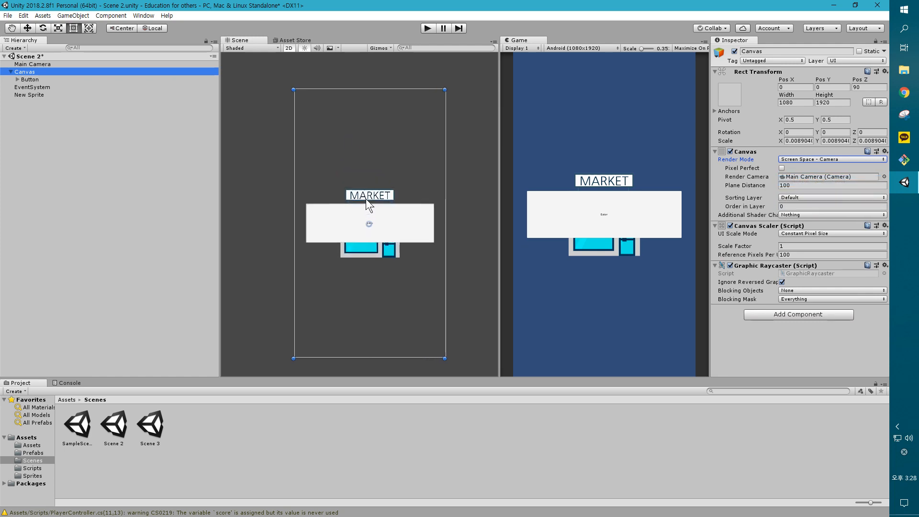
middle_drag(341, 152, 328, 136)
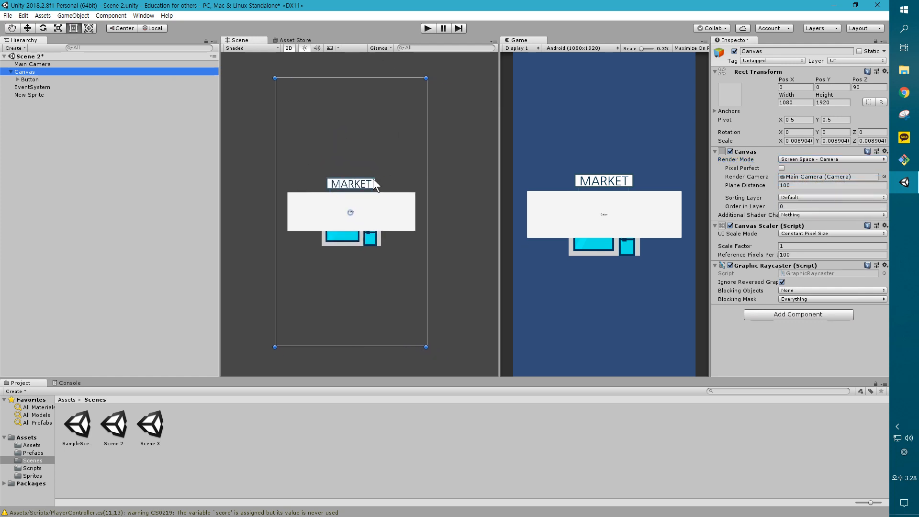
click(388, 203)
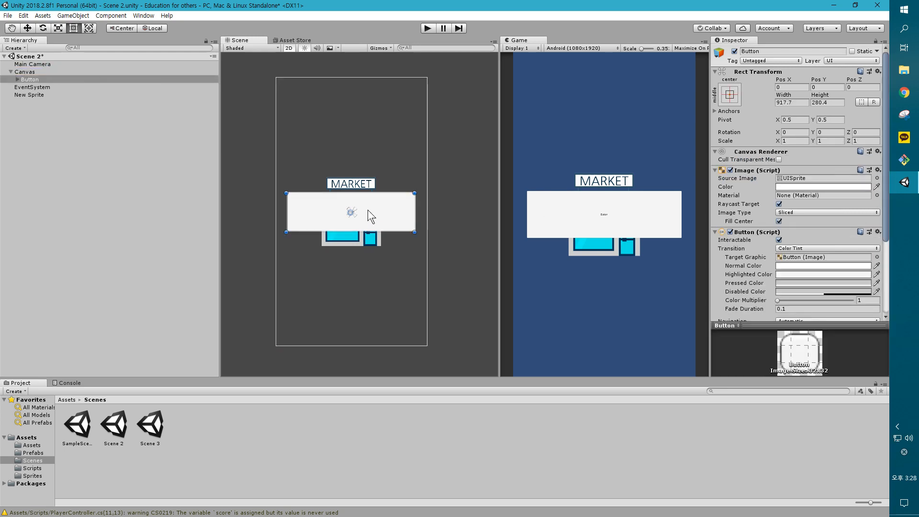
drag(375, 206, 376, 115)
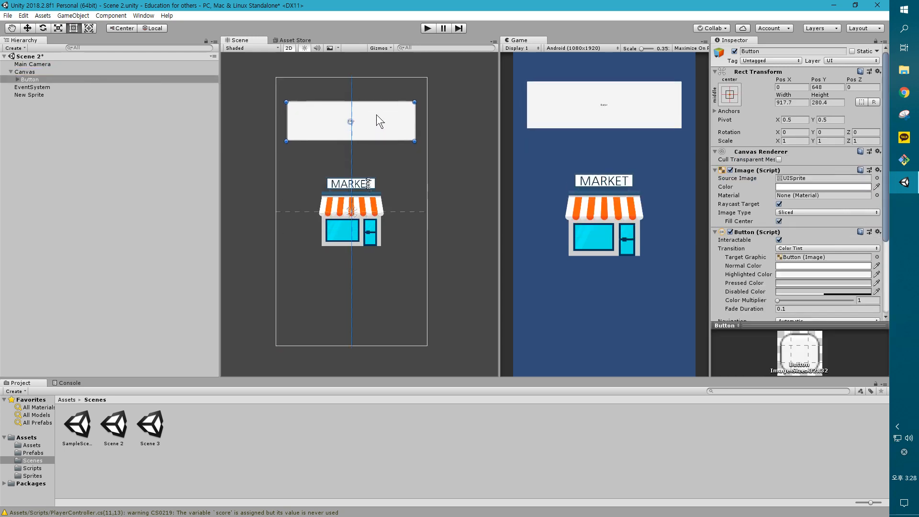
Step: Examine the position properties of the market sprite and the relocated Button by selecting each in turn
click(332, 208)
click(352, 215)
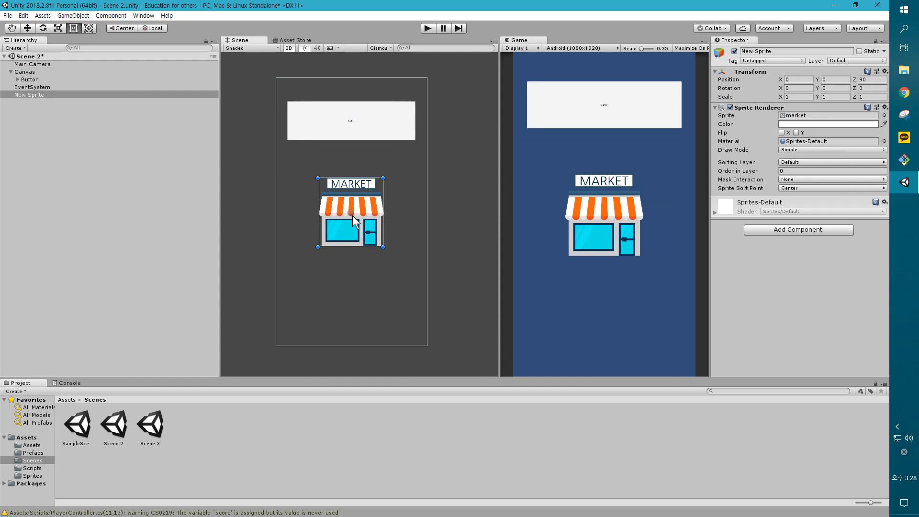
click(362, 134)
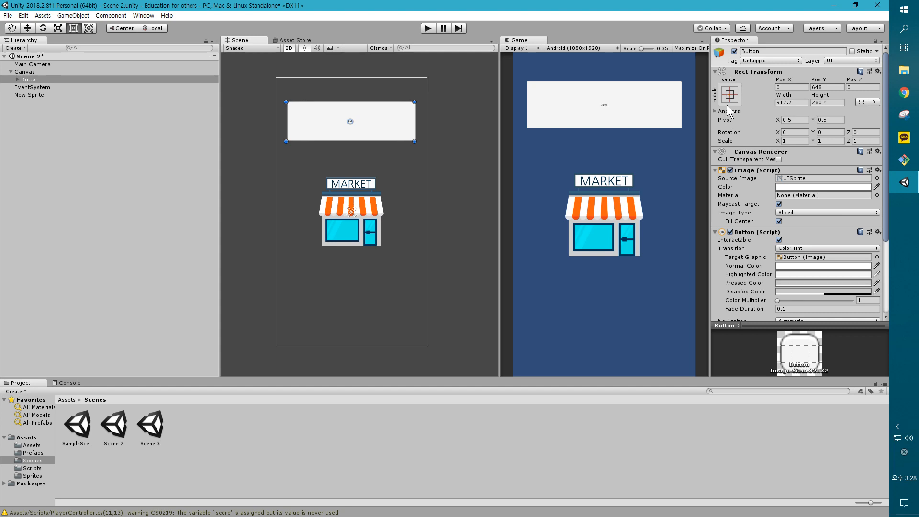
click(67, 98)
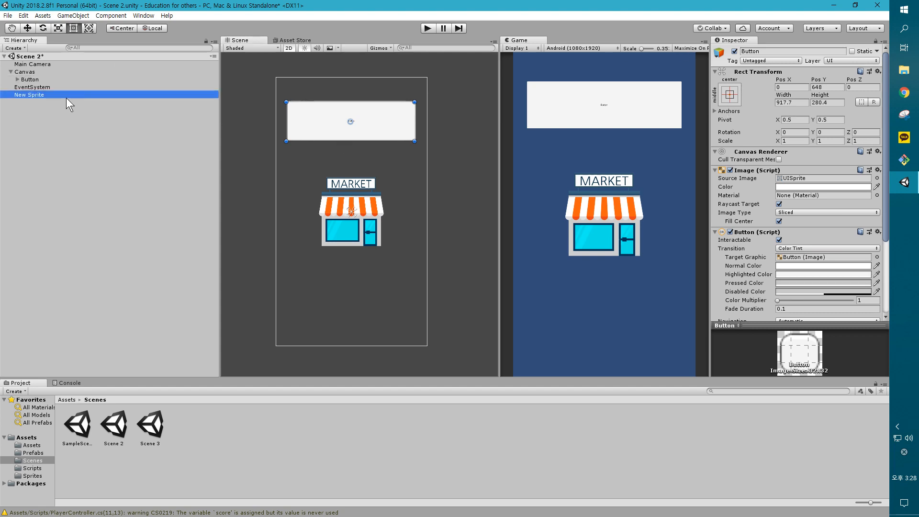